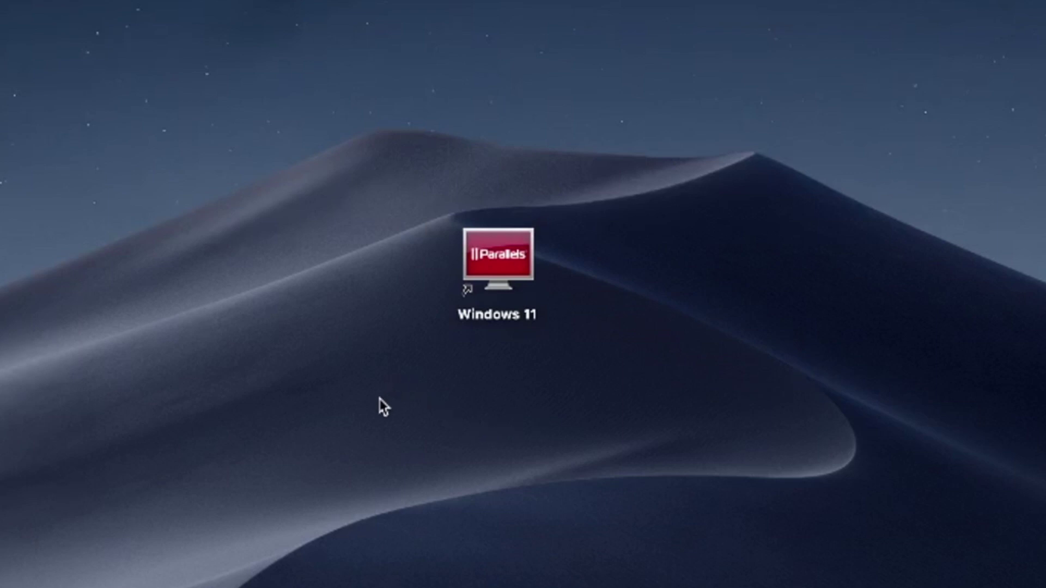
# Marquee-select the Windows 11 virtual machine icon on the desktop
pyautogui.moveTo(381, 399); pyautogui.dragTo(628, 130)
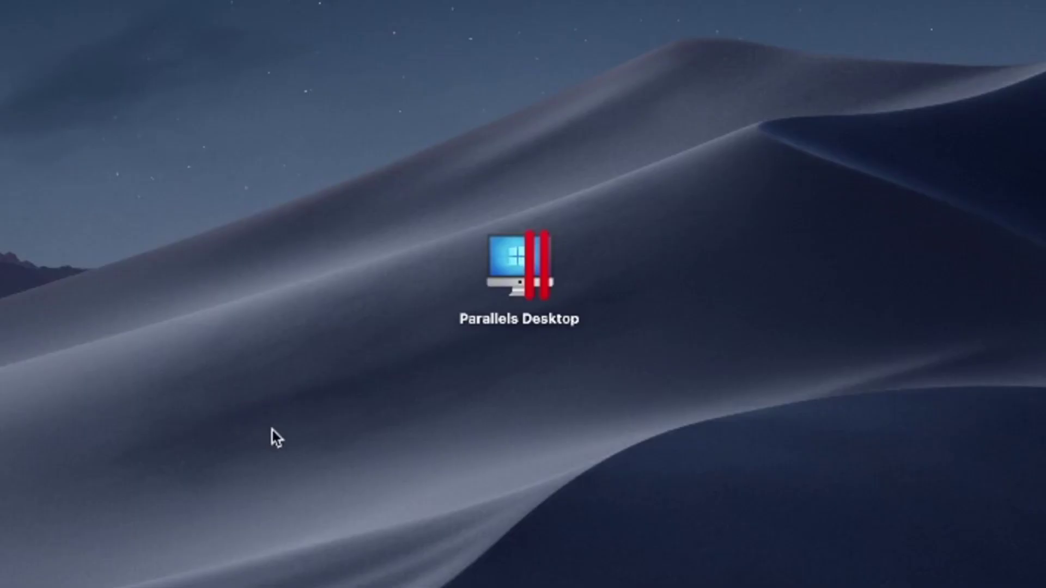
# Box-select the Parallels Desktop icon, clearing and redrawing the selection until it holds
pyautogui.moveTo(293, 451)
pyautogui.mouseDown()
pyautogui.moveTo(612, 233)
pyautogui.moveTo(722, 127)
pyautogui.mouseUp()
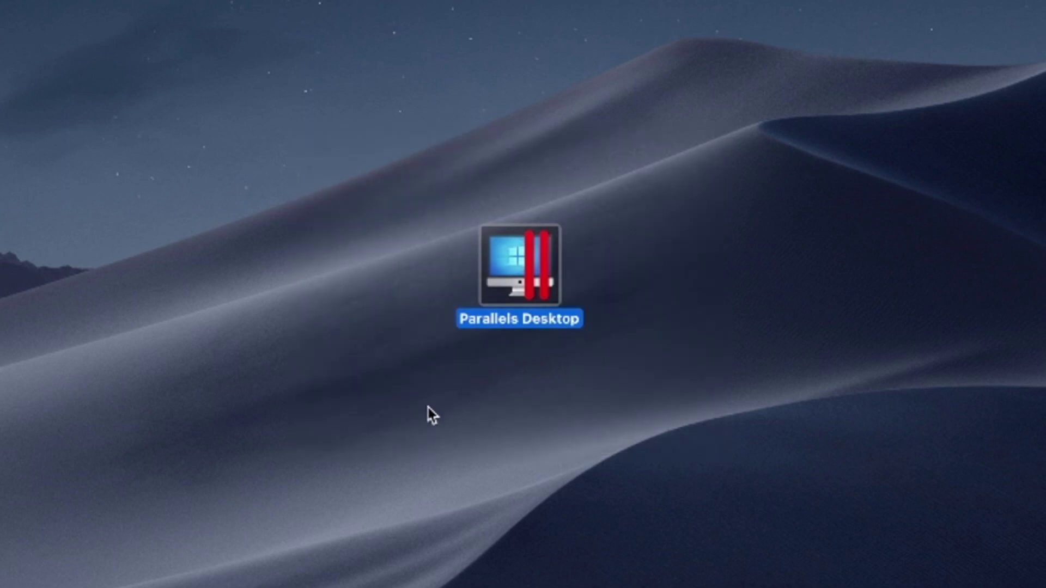
pyautogui.click(337, 456)
pyautogui.moveTo(336, 456); pyautogui.dragTo(742, 129)
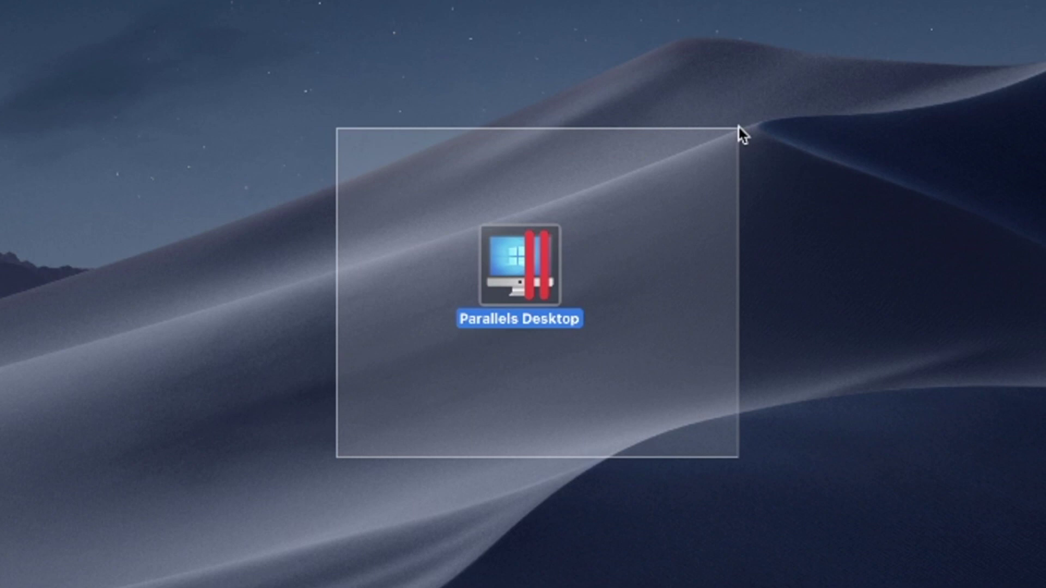
pyautogui.moveTo(743, 134); pyautogui.dragTo(739, 128)
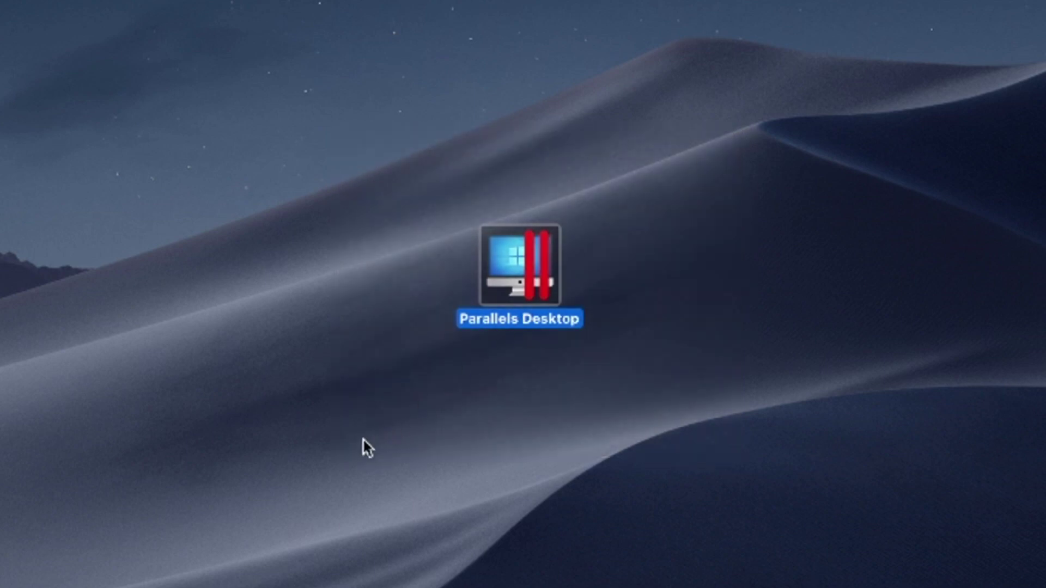
pyautogui.moveTo(309, 473); pyautogui.dragTo(720, 148)
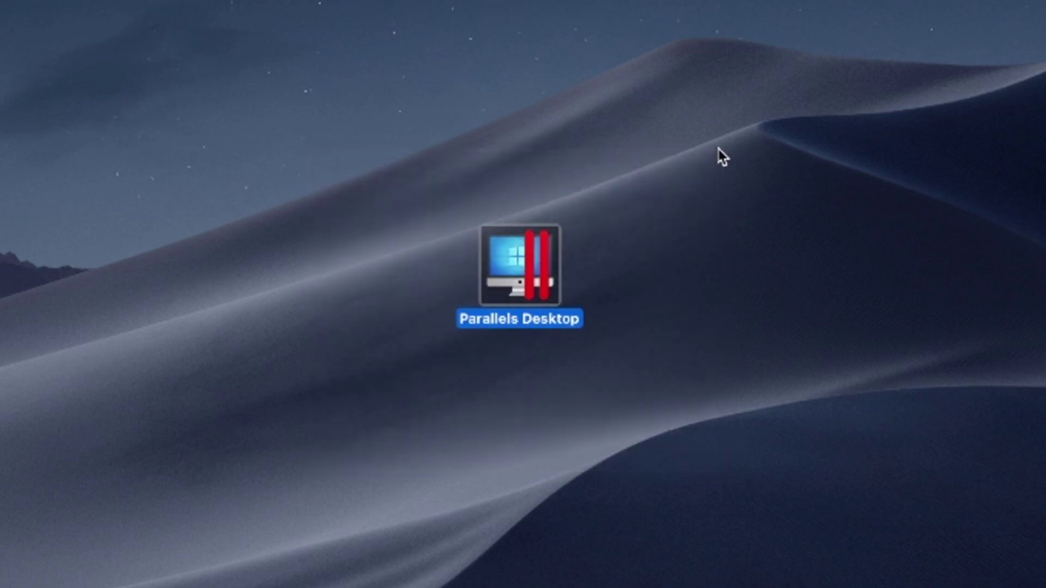